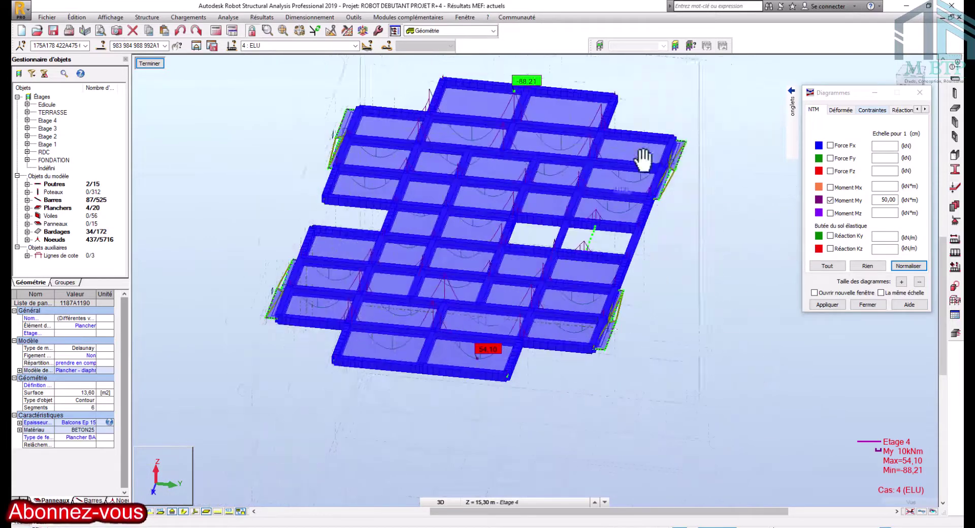
# Clear the current selection and select the four aligned beams 1106 to 1109 on Etage 4.
pyautogui.click(683, 118)
pyautogui.rightClick(681, 120)
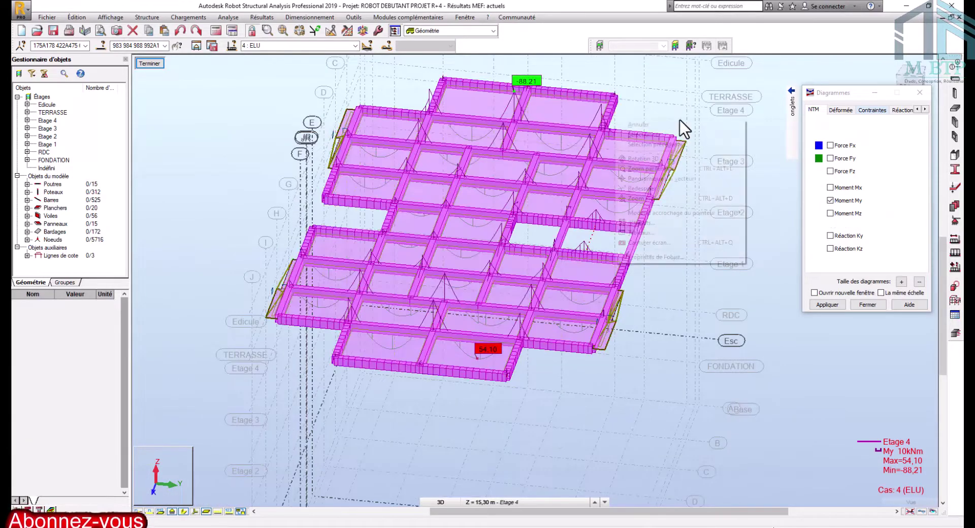
pyautogui.click(769, 179)
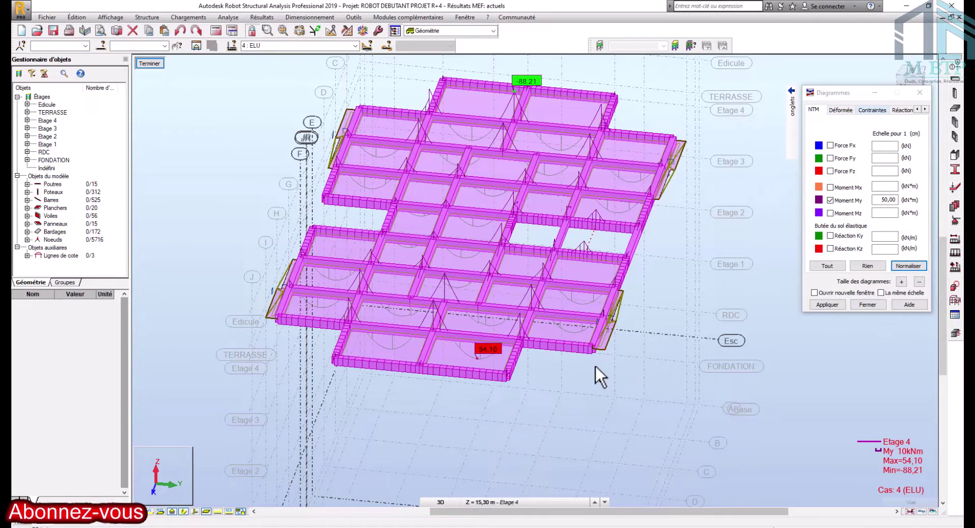
pyautogui.moveTo(595, 366); pyautogui.dragTo(588, 364, button='middle')
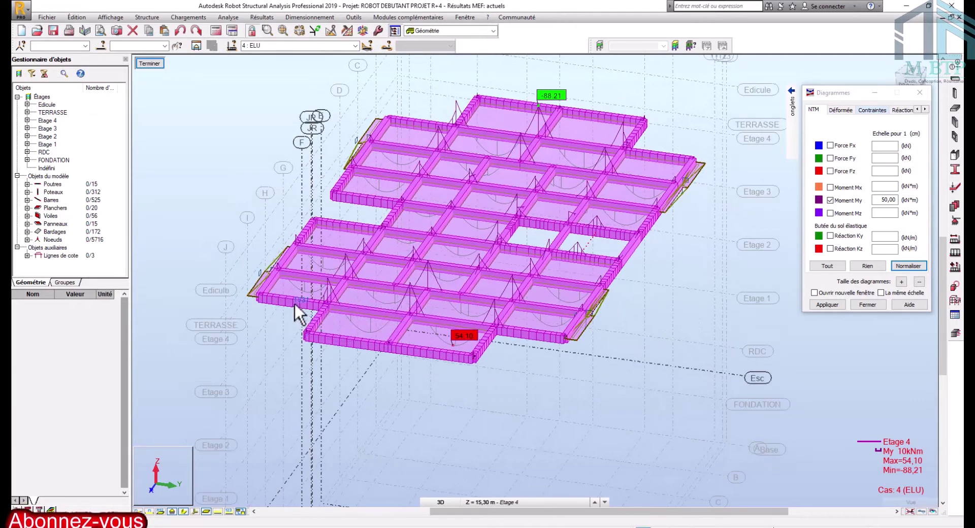
pyautogui.click(294, 298)
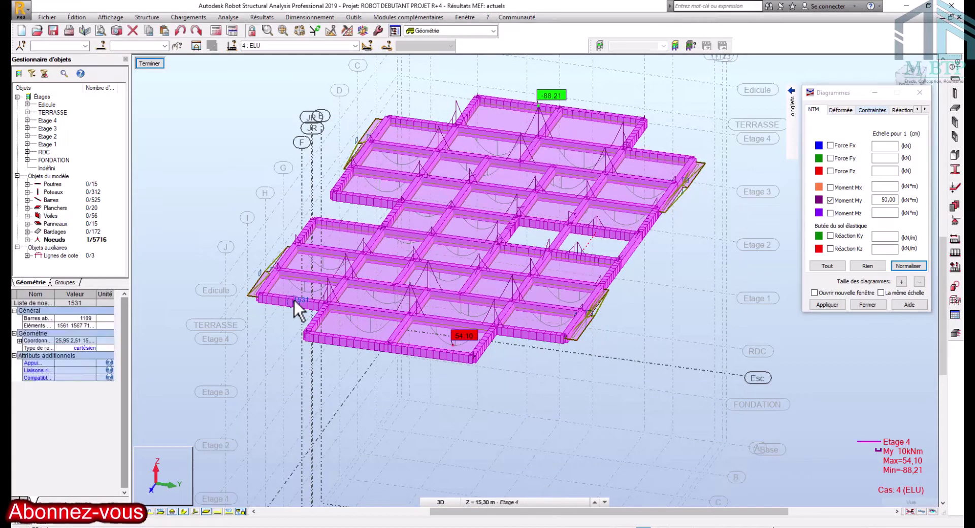
pyautogui.click(346, 306)
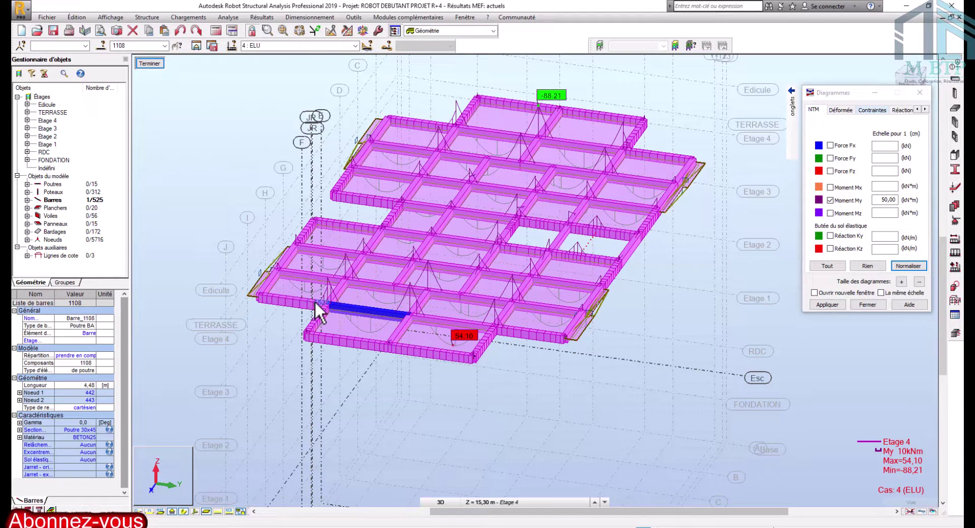
pyautogui.keyDown('shift'); pyautogui.moveTo(314, 301); pyautogui.dragTo(322, 327, button='middle'); pyautogui.keyUp('shift')
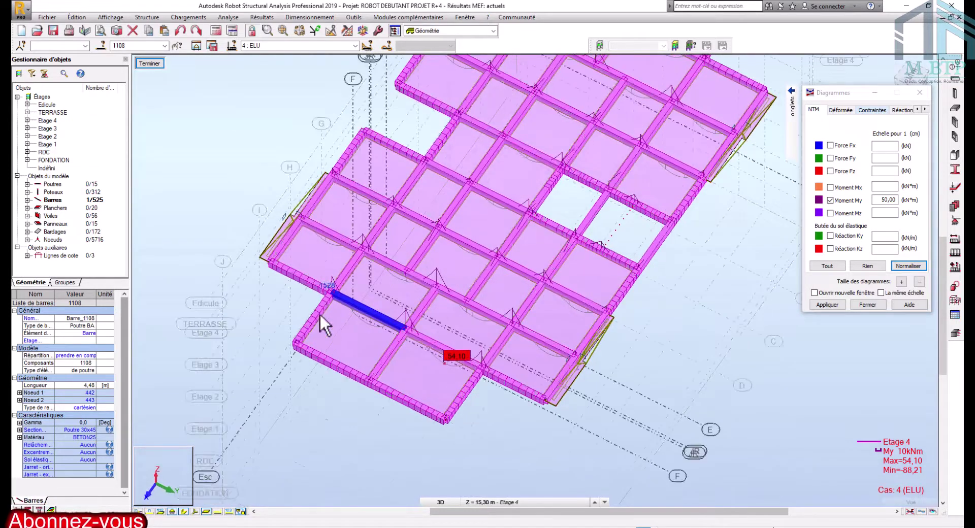
pyautogui.click(328, 287)
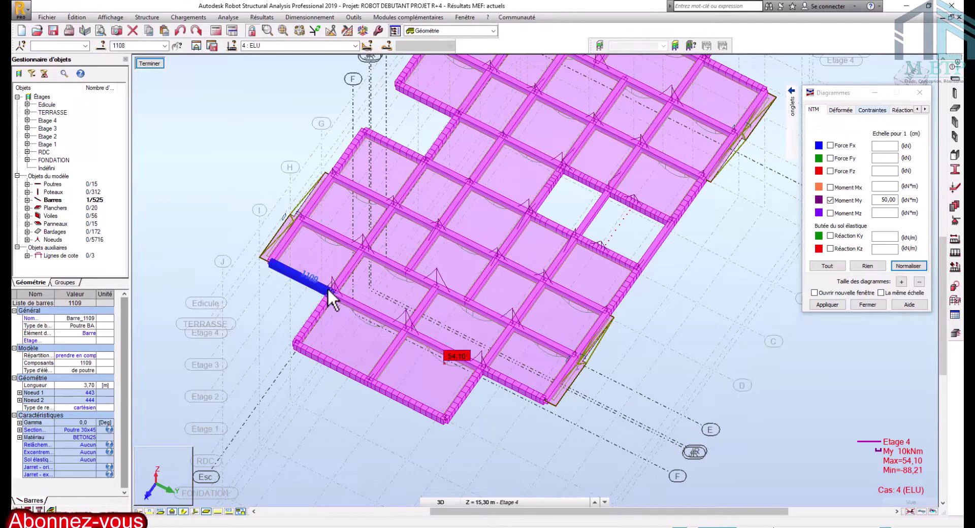
pyautogui.keyDown('ctrl'); pyautogui.click(363, 308); pyautogui.keyUp('ctrl')
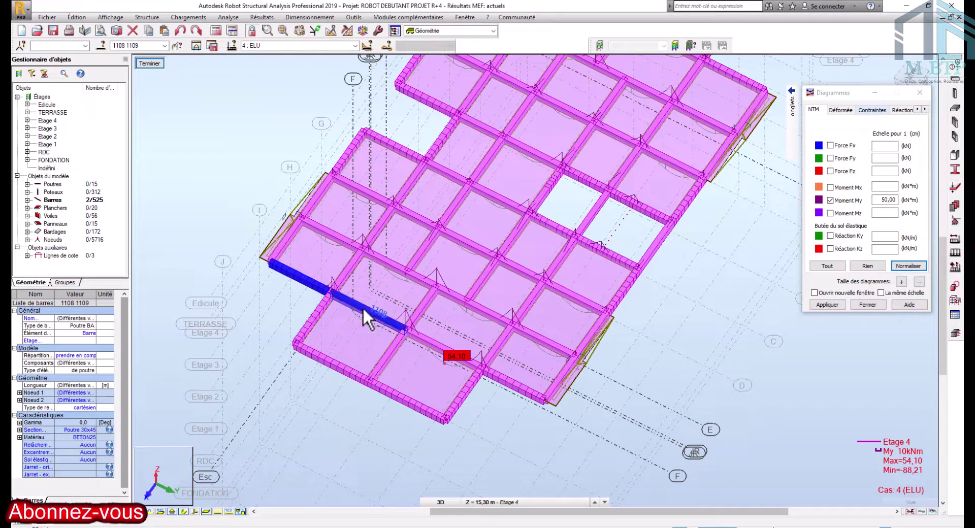
pyautogui.keyDown('ctrl'); pyautogui.click(430, 344); pyautogui.keyUp('ctrl')
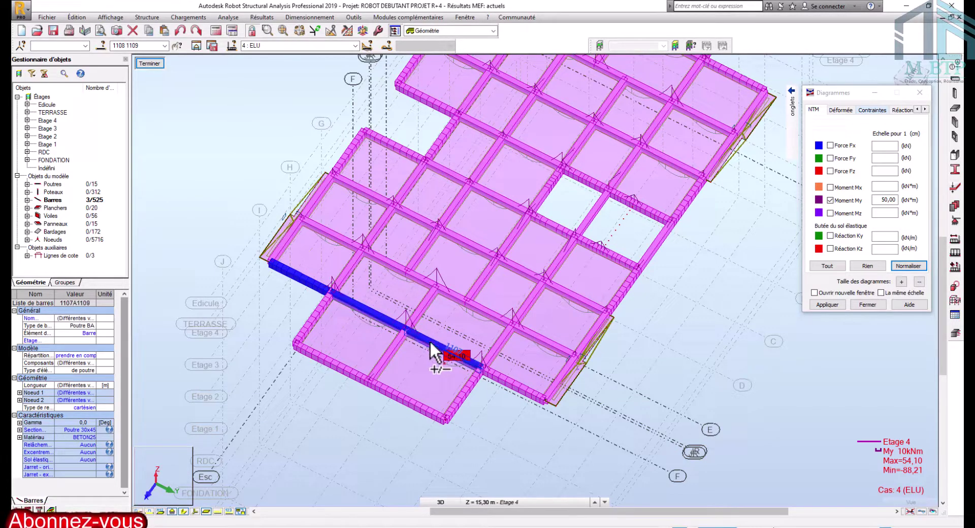
pyautogui.keyDown('ctrl'); pyautogui.click(509, 380); pyautogui.keyUp('ctrl')
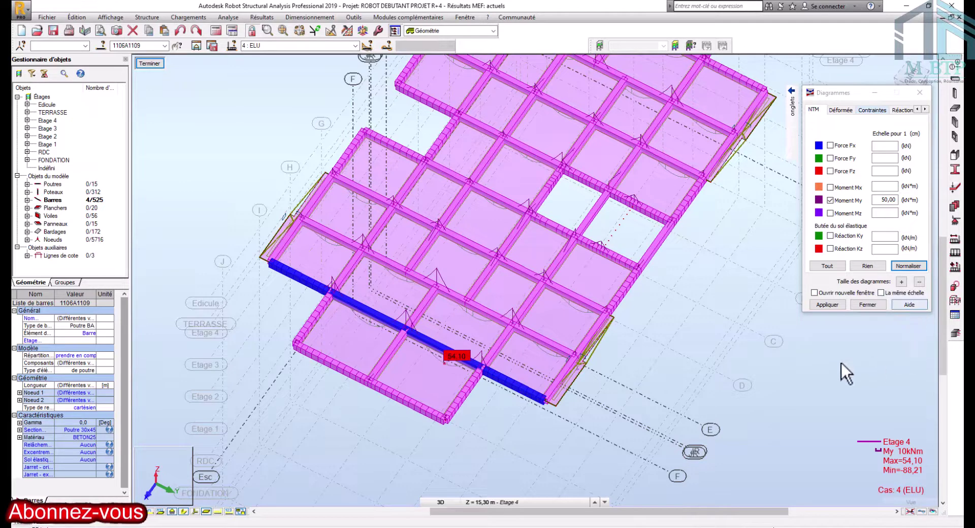
# Open the selected beams in the reinforced-concrete beam design with manual combinations ELU and ELS, and select span P2.
pyautogui.click(954, 334)
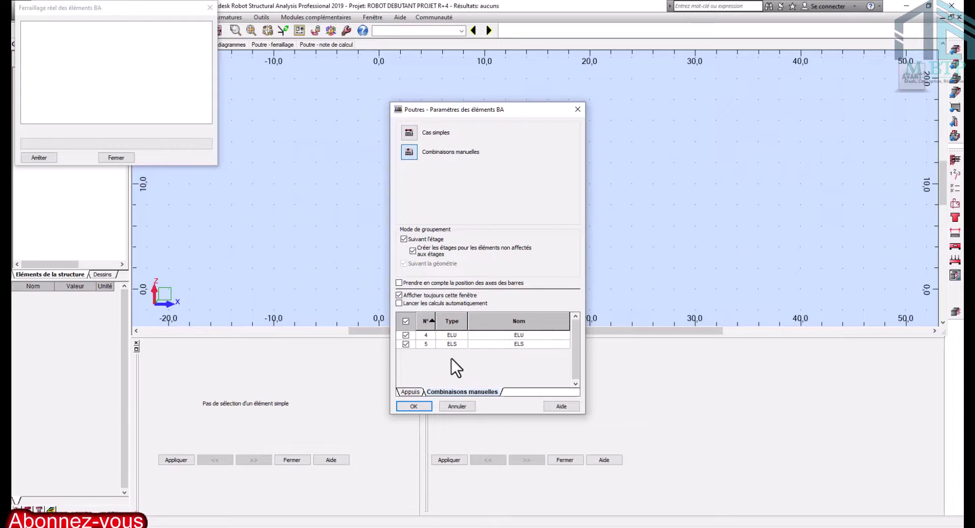
pyautogui.click(418, 410)
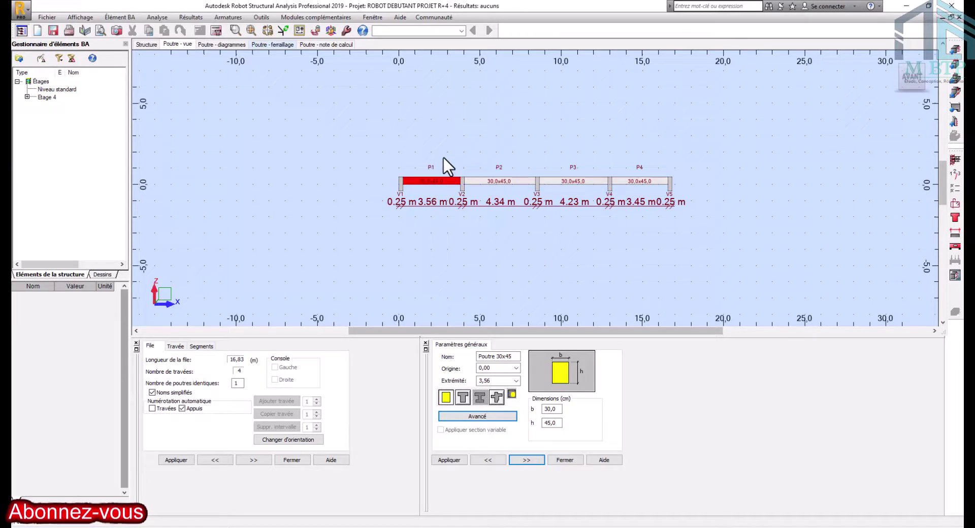
pyautogui.moveTo(520, 147); pyautogui.dragTo(488, 215)
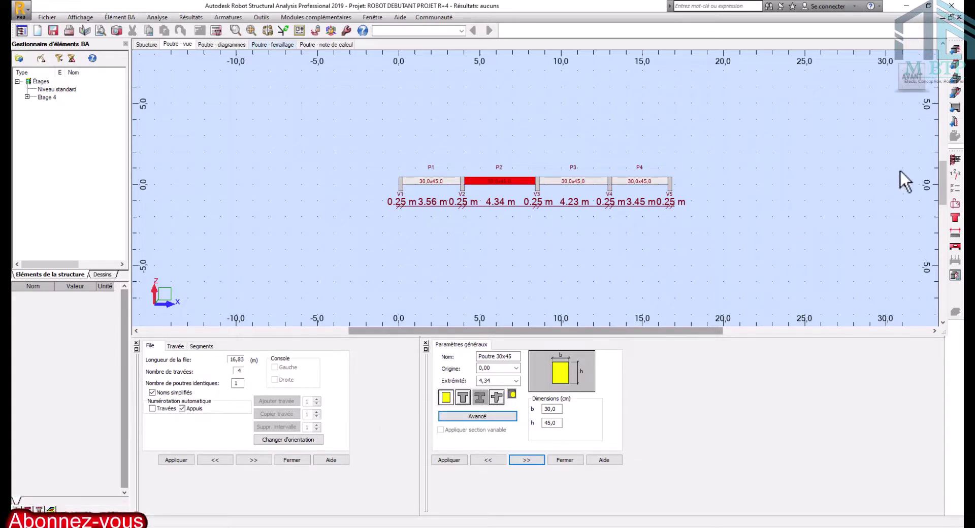
# Enable the level elevation in the storey parameters and set it to 15.56 m, keeping the fire resistance at 0 h.
pyautogui.click(954, 174)
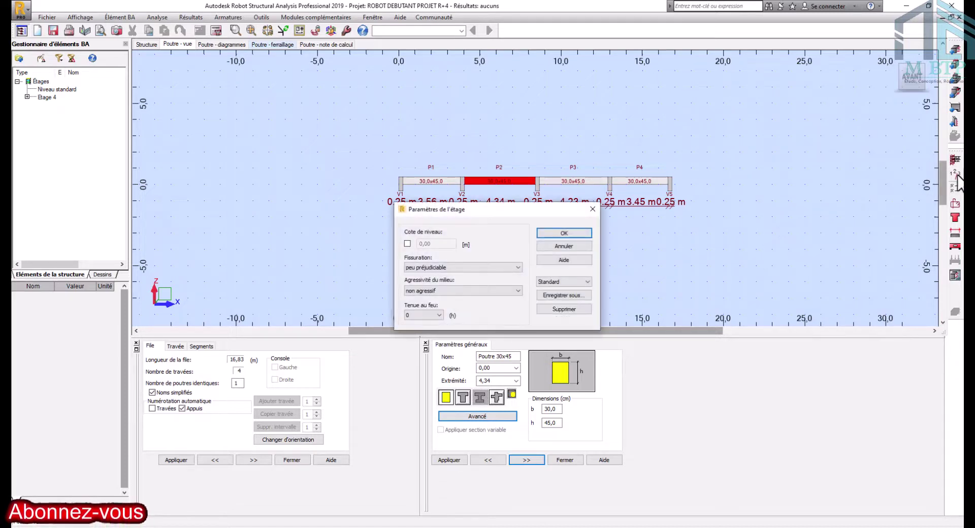
pyautogui.click(408, 244)
pyautogui.moveTo(455, 243); pyautogui.dragTo(398, 243)
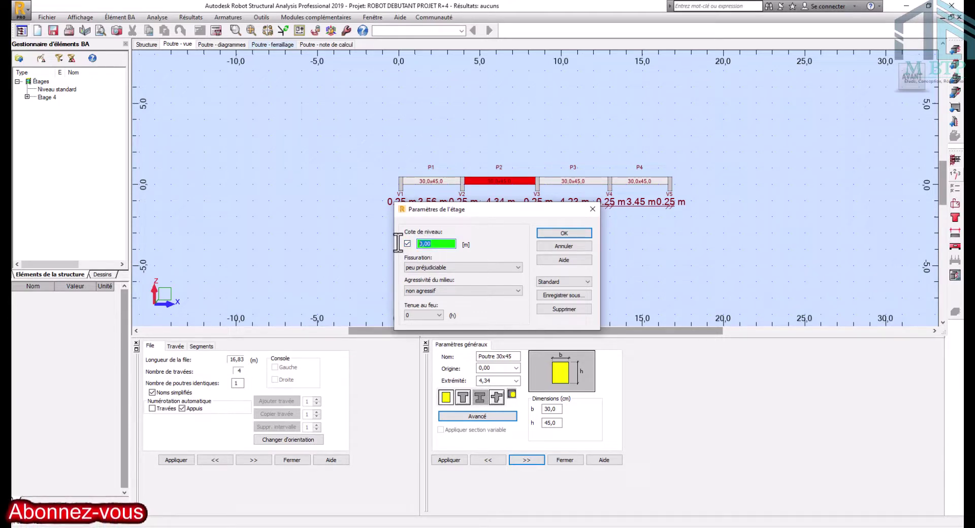
pyautogui.write('15.56')
pyautogui.click(438, 316)
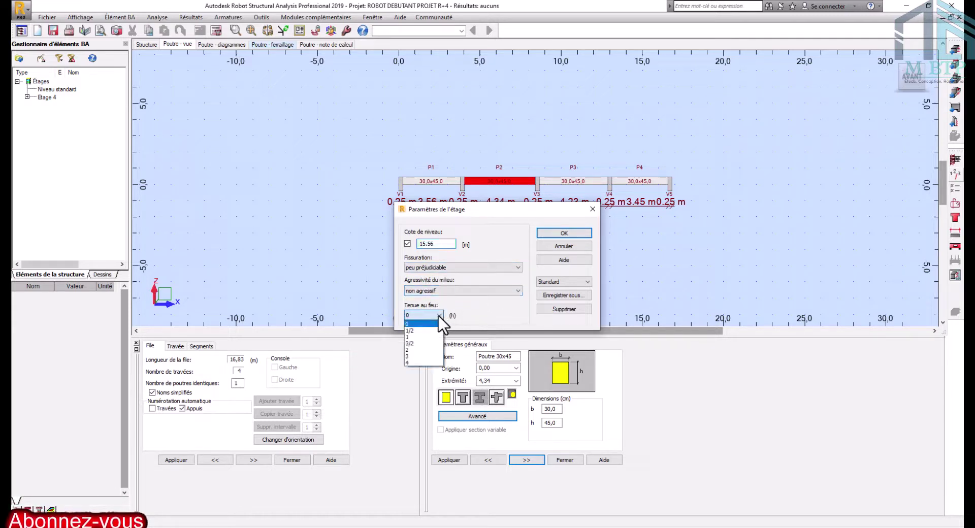
pyautogui.click(438, 316)
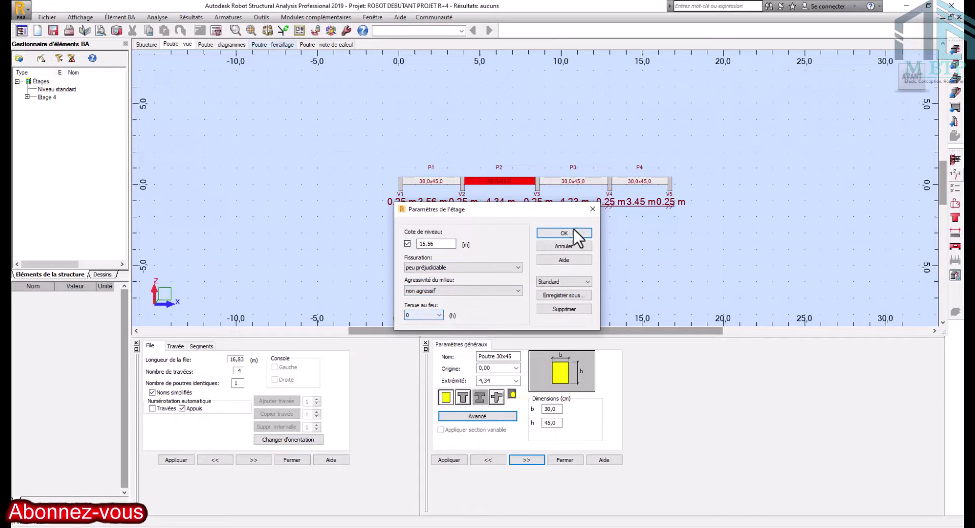
pyautogui.click(576, 234)
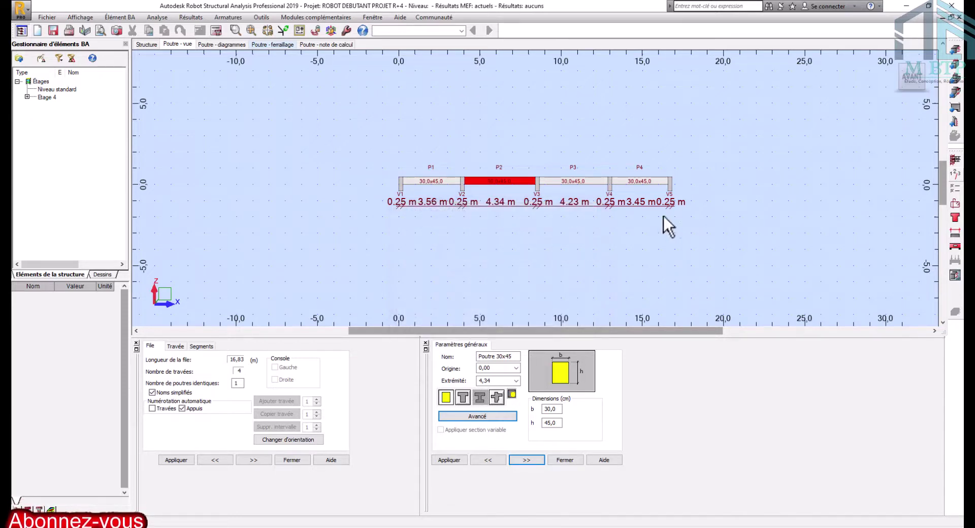
# Set the lower and lateral concrete covers to 2.5 cm in the BAEL 91 calculation options.
pyautogui.click(957, 191)
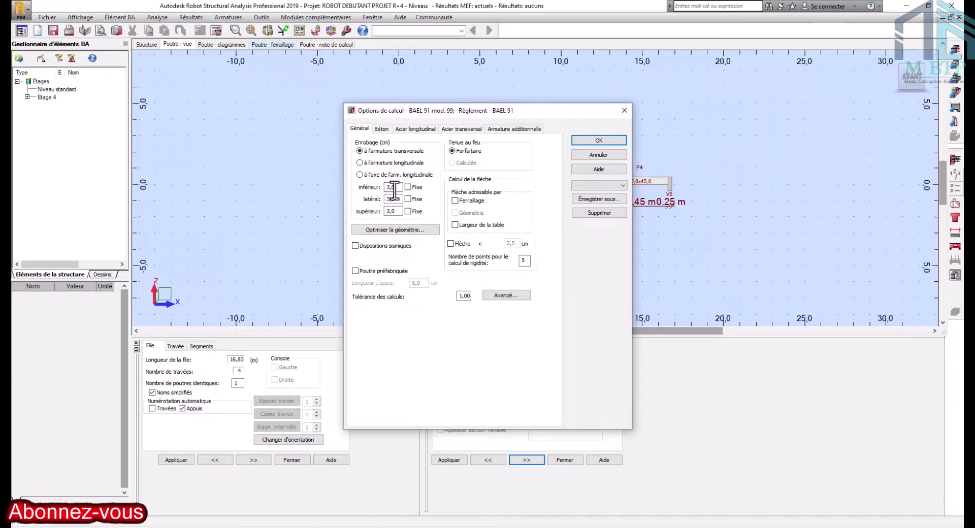
pyautogui.moveTo(400, 187); pyautogui.dragTo(364, 182)
pyautogui.write('2,')
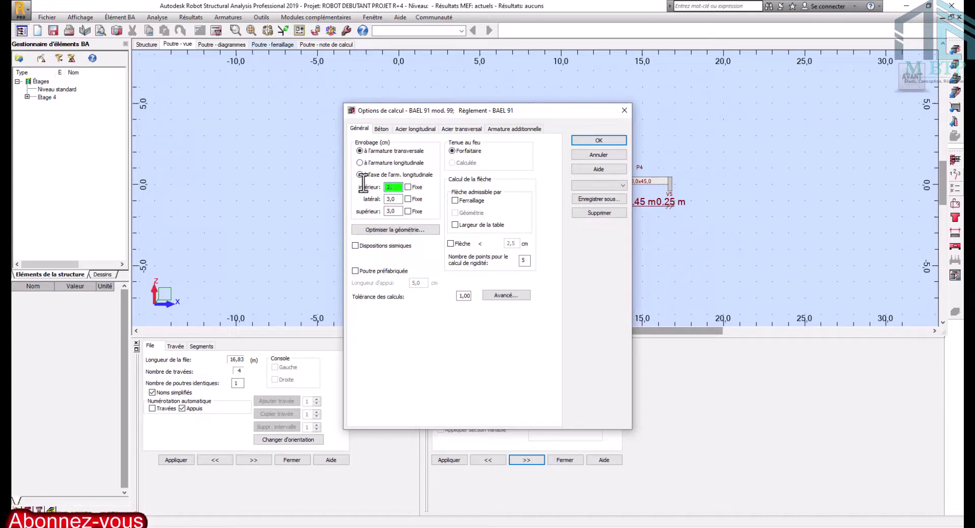
pyautogui.write('5')
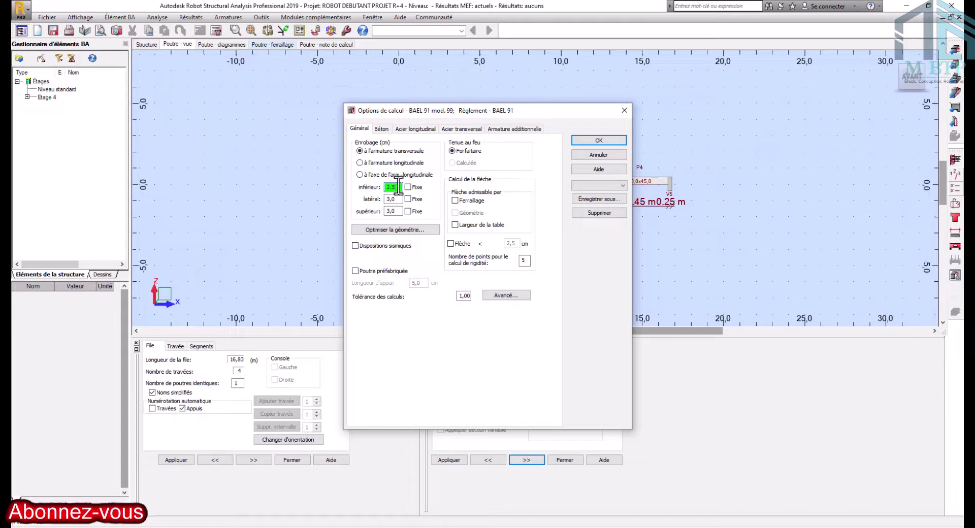
pyautogui.moveTo(401, 187); pyautogui.dragTo(354, 215)
pyautogui.write('2.5')
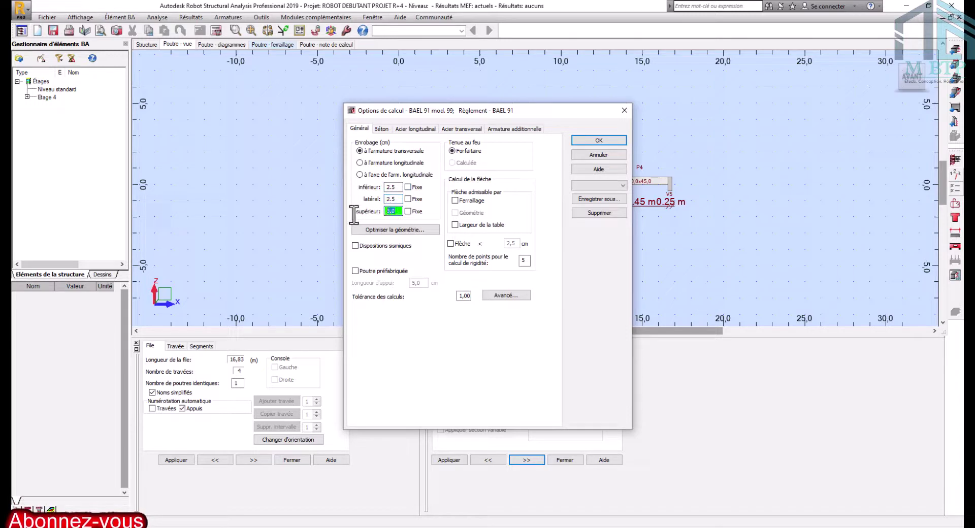
# Set the concrete's aggregate diameter to 25 mm in the calculation options.
pyautogui.click(376, 130)
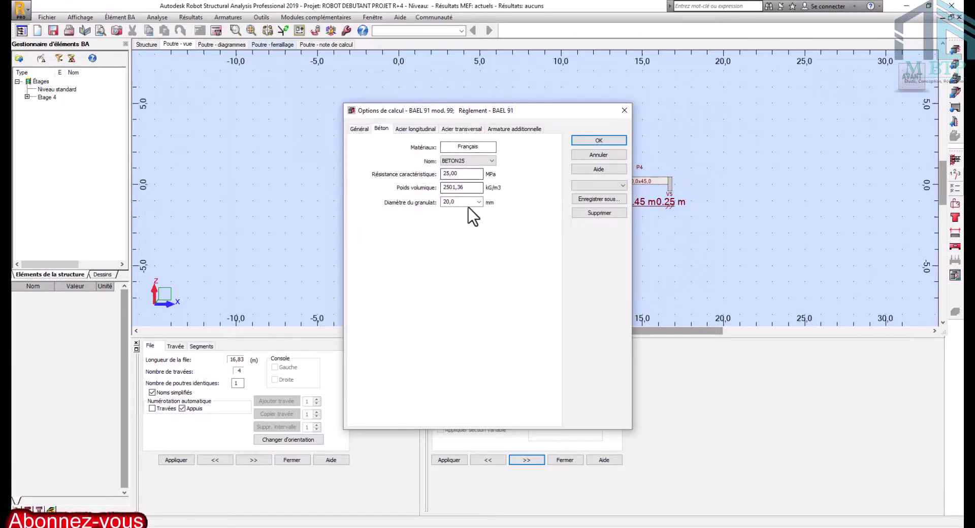
pyautogui.moveTo(463, 201); pyautogui.dragTo(401, 203)
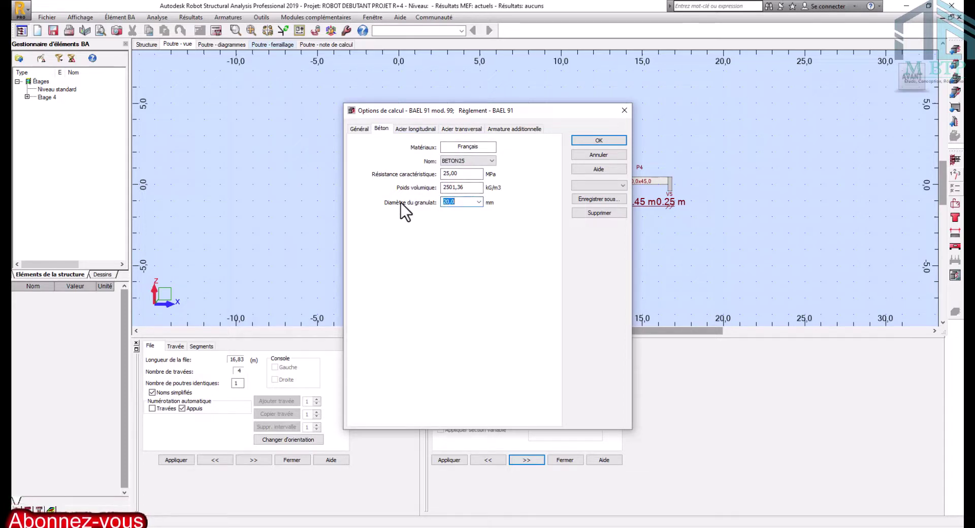
pyautogui.write('25')
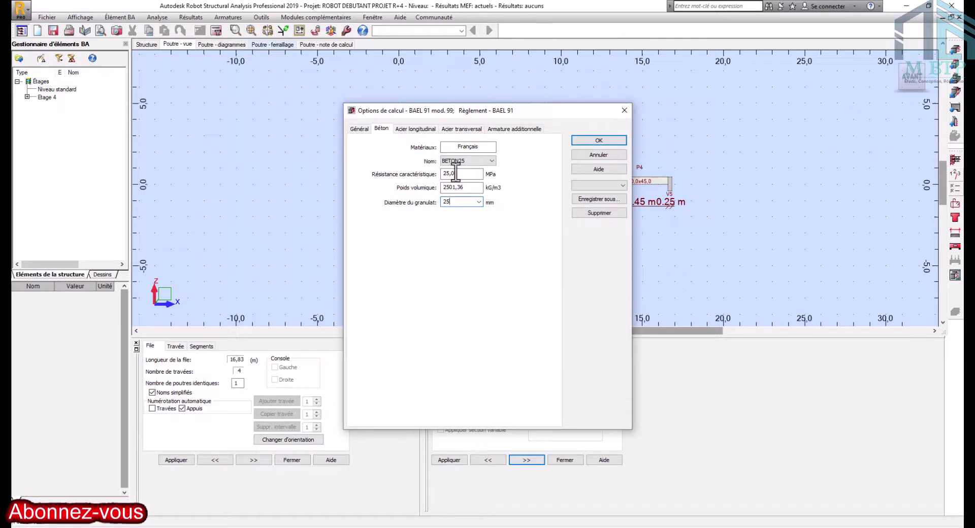
# Set the longitudinal steel class to HA 400 and allow only bar diameters 10, 12, 14 and 16 mm.
pyautogui.click(412, 129)
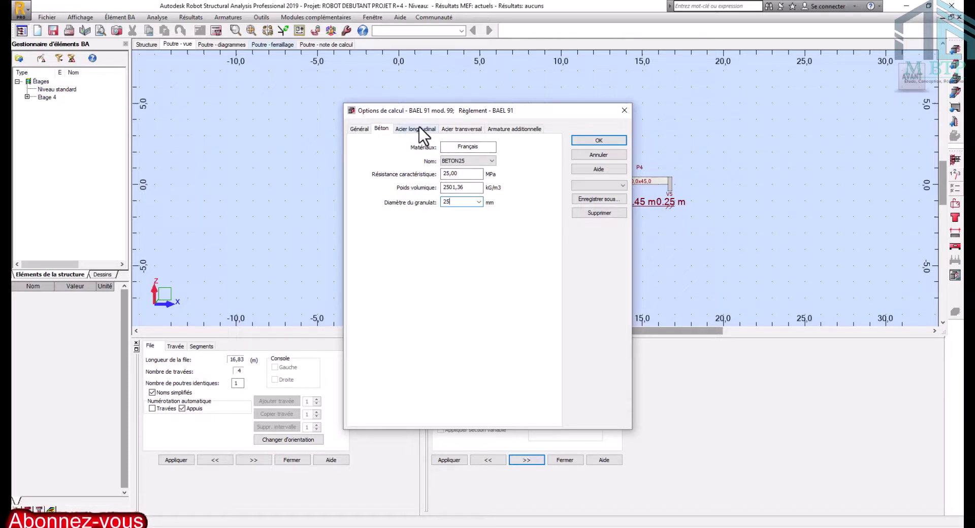
pyautogui.click(432, 172)
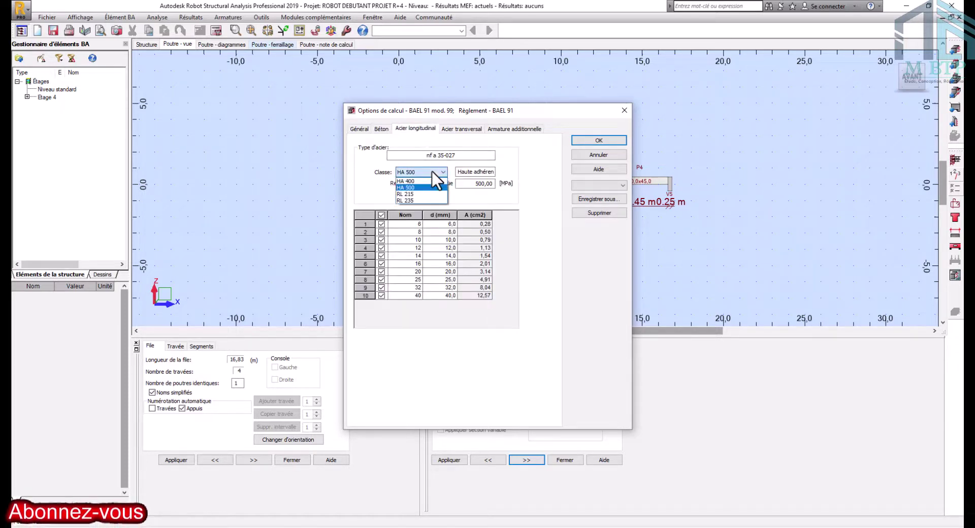
pyautogui.click(381, 240)
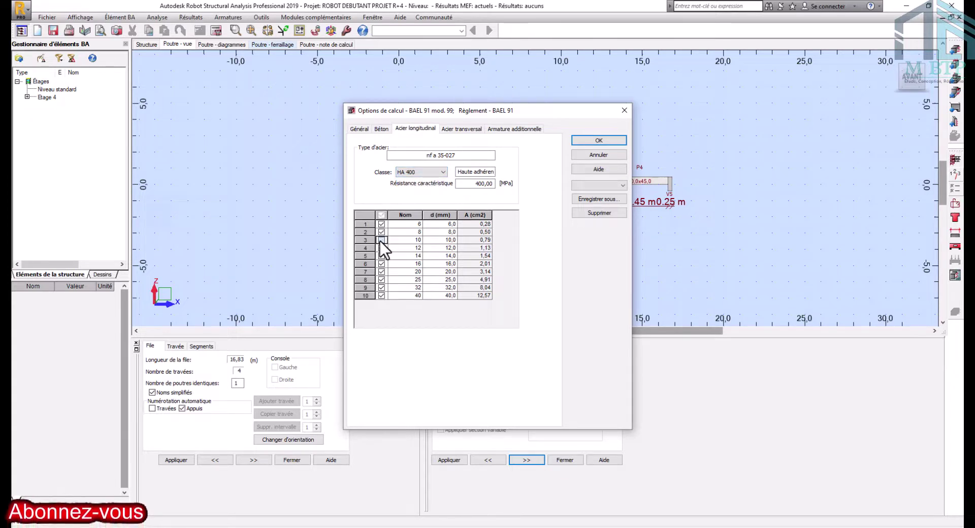
pyautogui.click(381, 215)
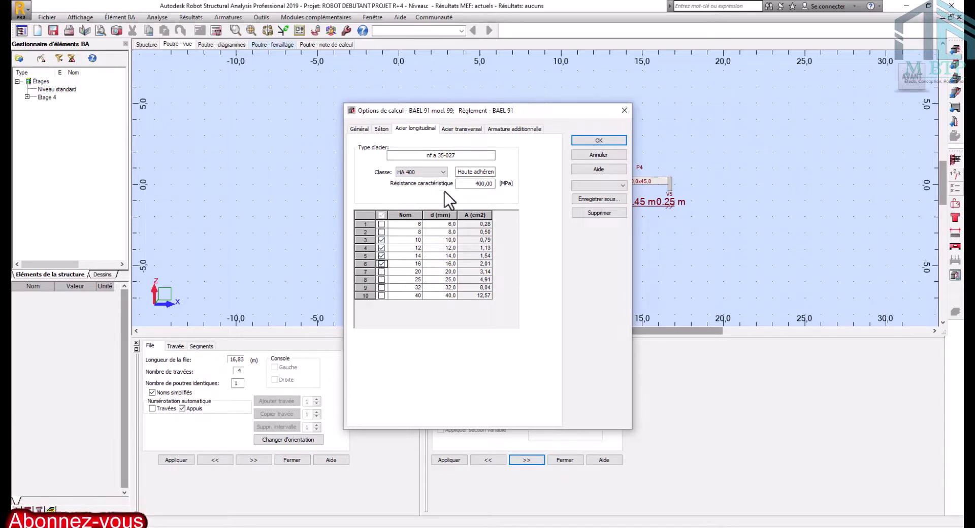
# Set the transverse steel class to RL 235 and clear its preselected bar diameters.
pyautogui.click(460, 128)
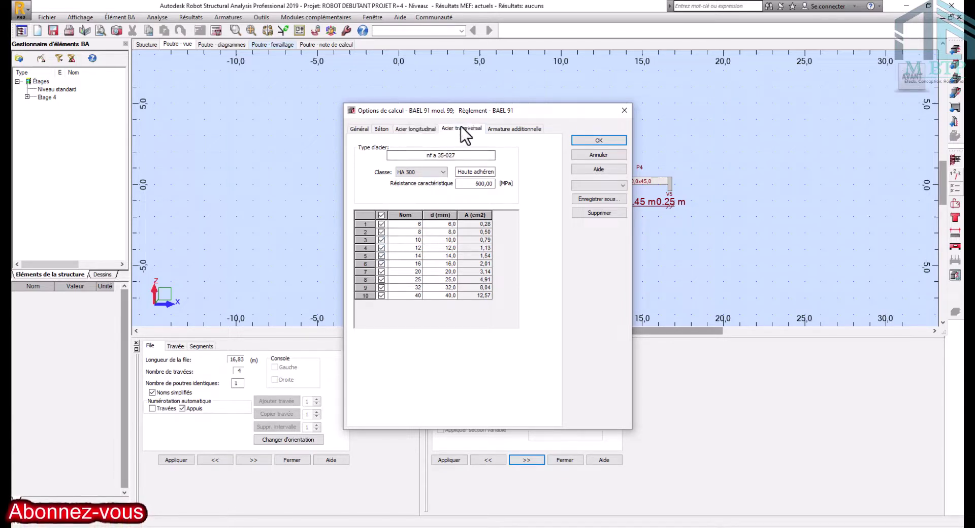
pyautogui.click(443, 173)
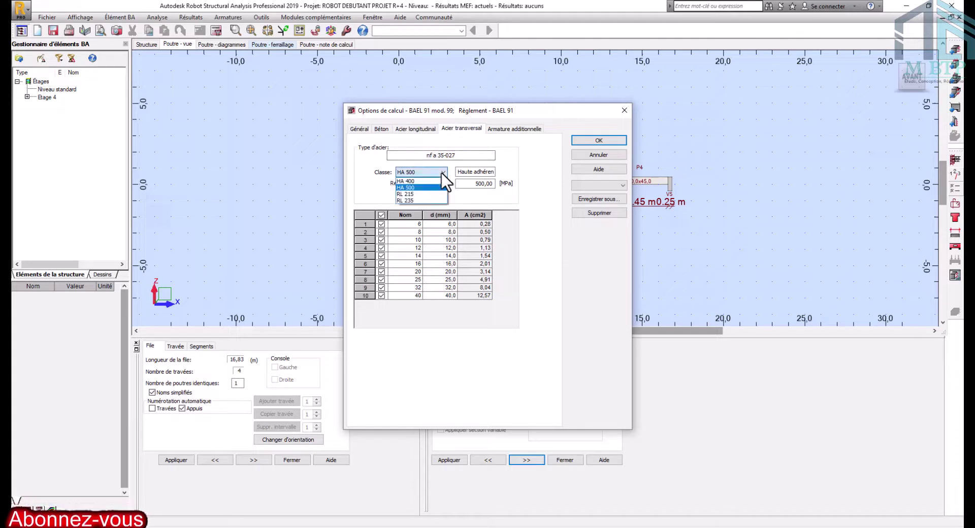
pyautogui.click(422, 200)
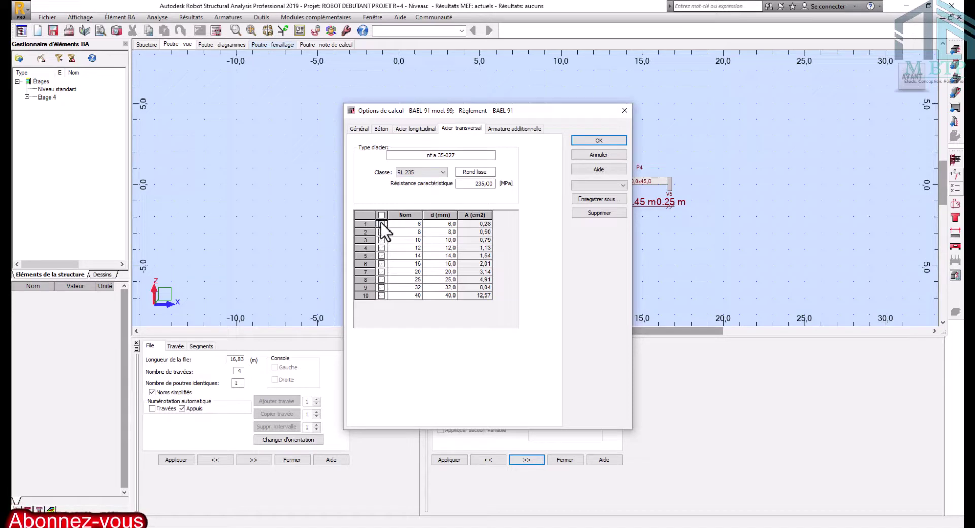
# Set the additional reinforcement steel class to HA 400 and allow only bar diameters 10, 12, 14 and 16 mm.
pyautogui.click(506, 128)
pyautogui.click(426, 171)
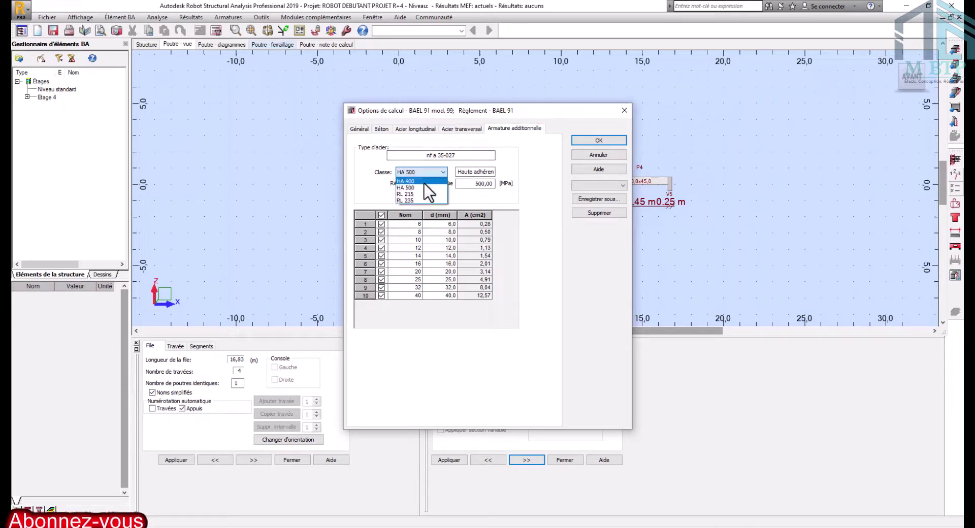
pyautogui.click(382, 215)
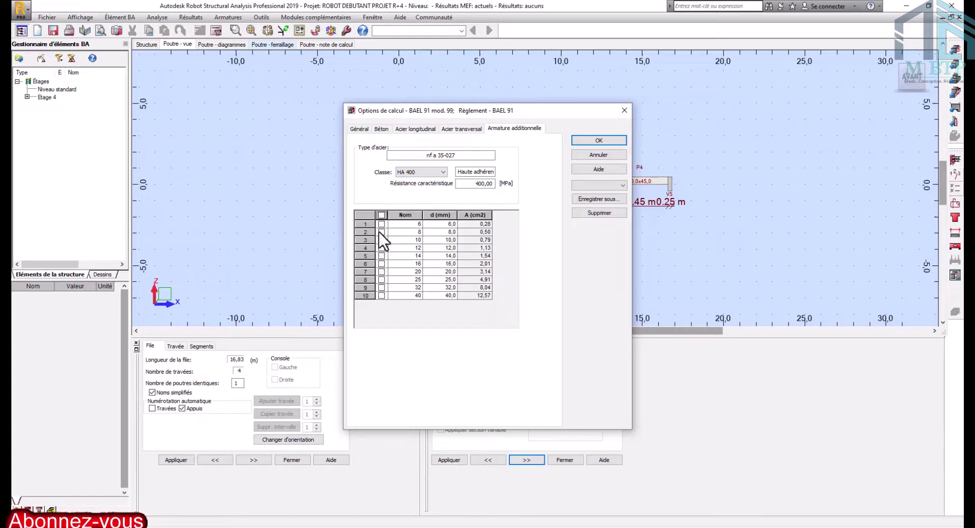
pyautogui.click(382, 264)
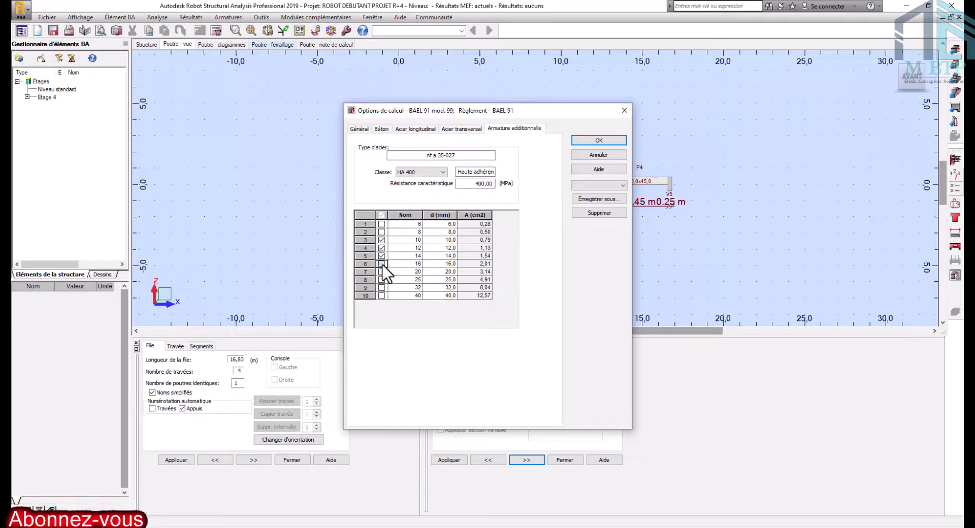
# Accept the calculation options, then set the reinforcement arrangement to Par file with Reprise de bétonnage set to Oui.
pyautogui.click(604, 141)
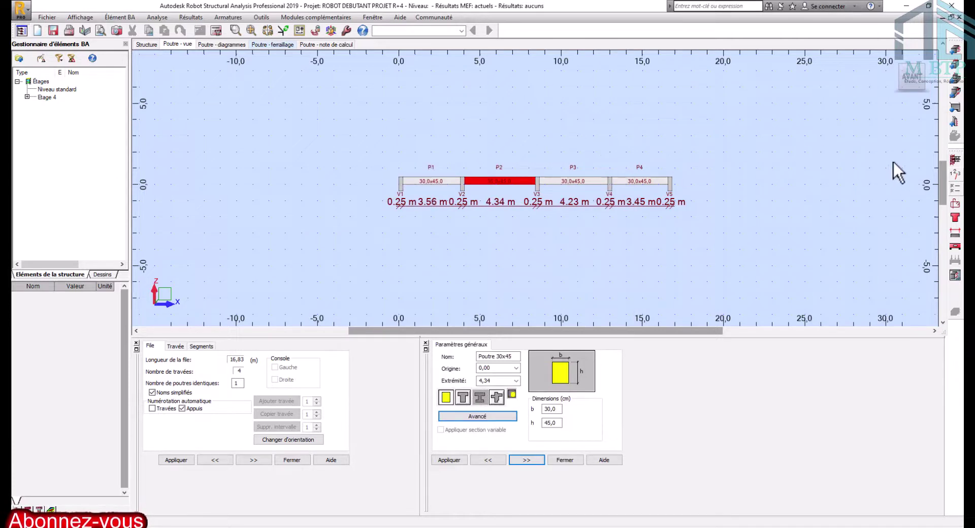
pyautogui.click(954, 205)
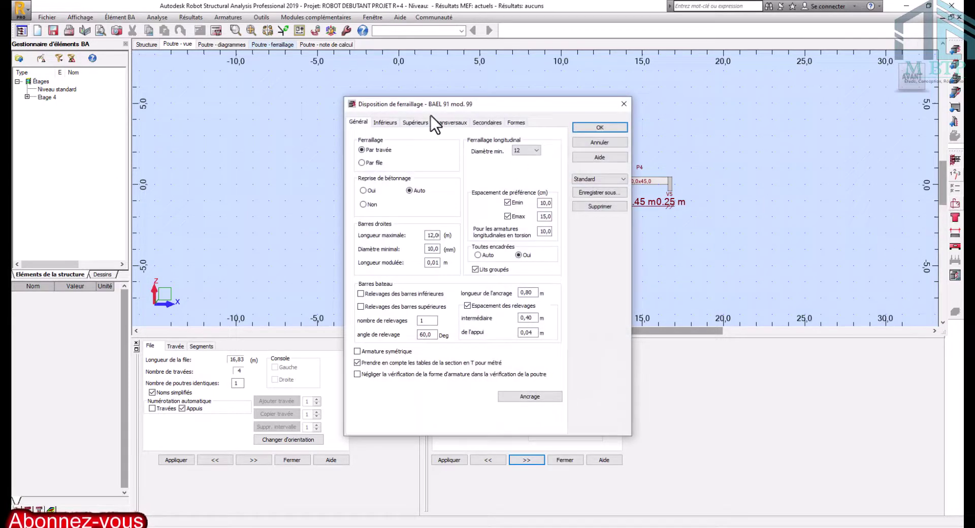
pyautogui.click(362, 163)
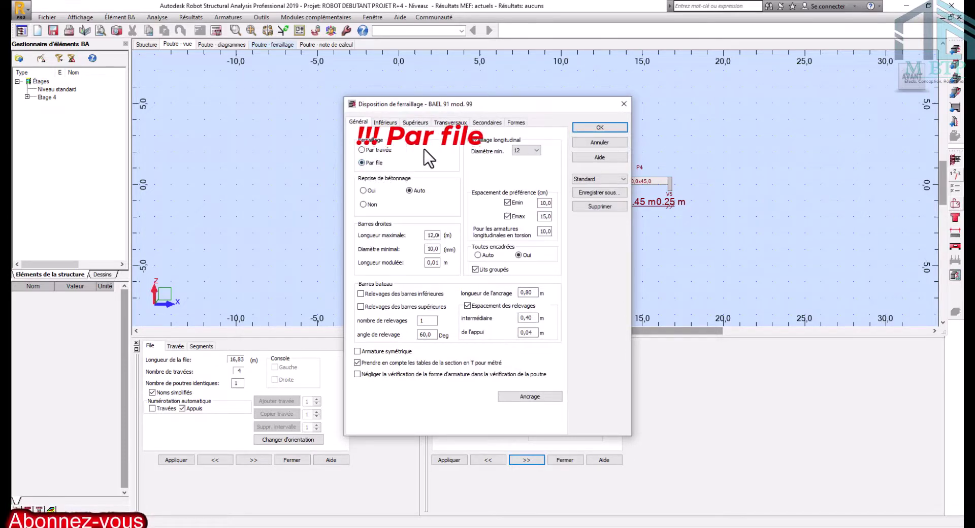
pyautogui.click(362, 190)
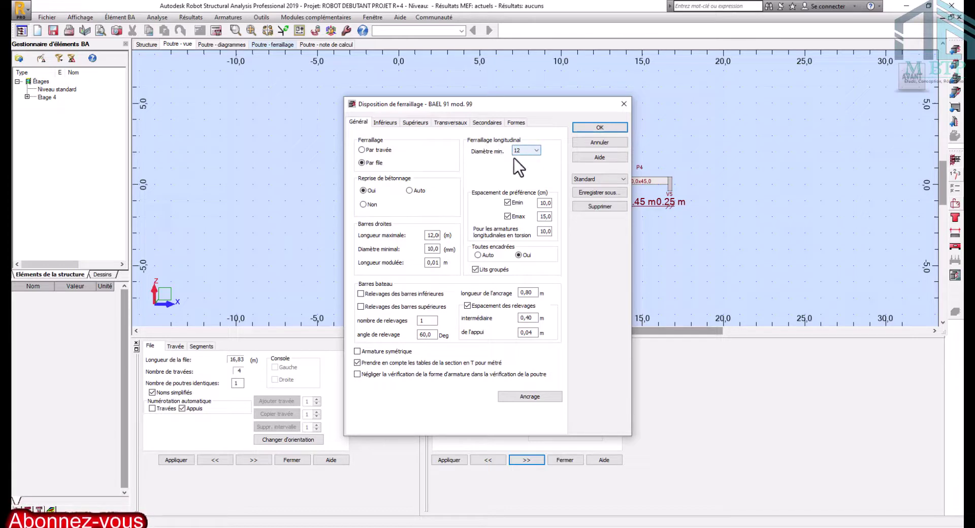
# Review the lower, upper, transverse, secondary and bar-shape settings, and accept the reinforcement arrangement.
pyautogui.click(384, 122)
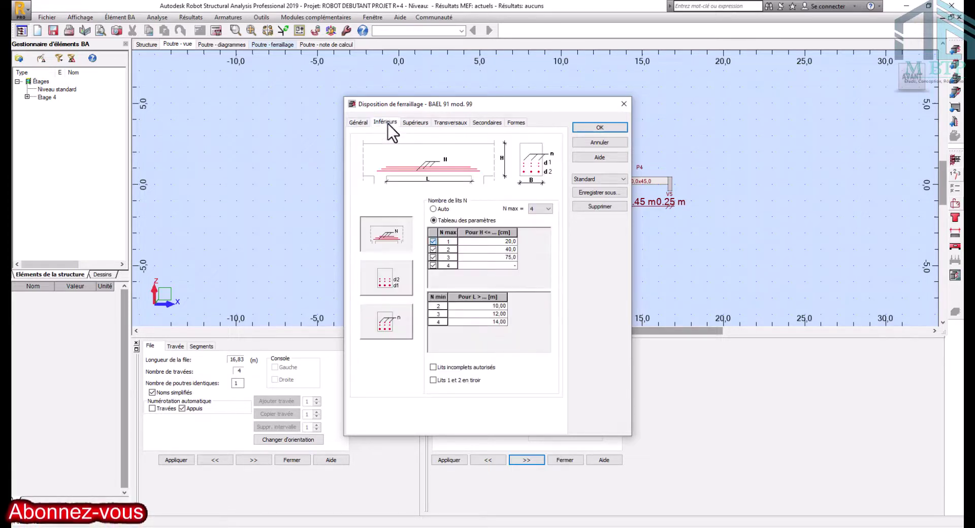
pyautogui.click(413, 123)
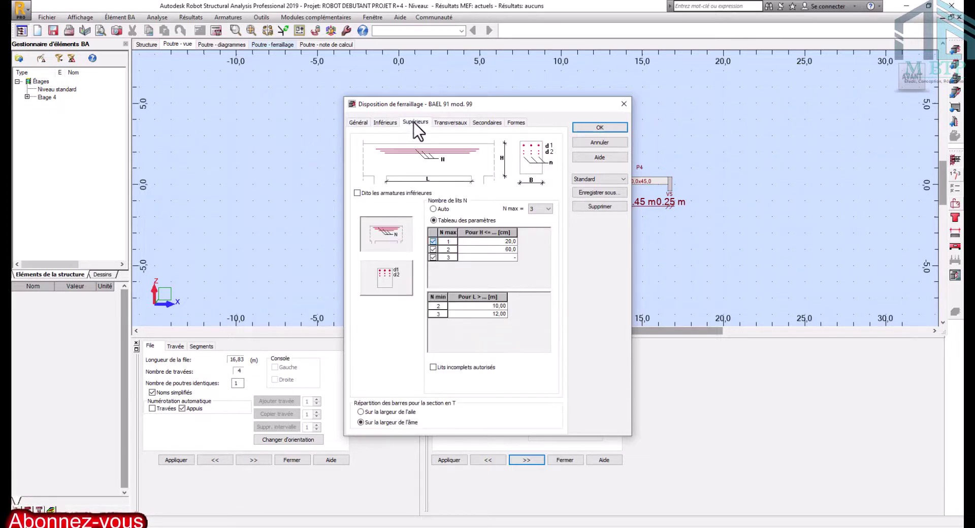
pyautogui.click(449, 122)
pyautogui.click(486, 123)
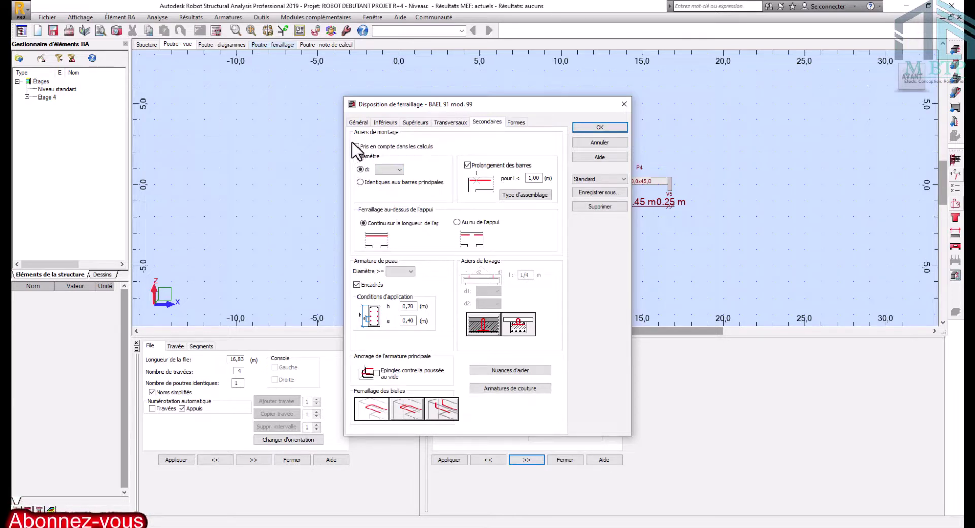
pyautogui.click(400, 169)
pyautogui.click(521, 123)
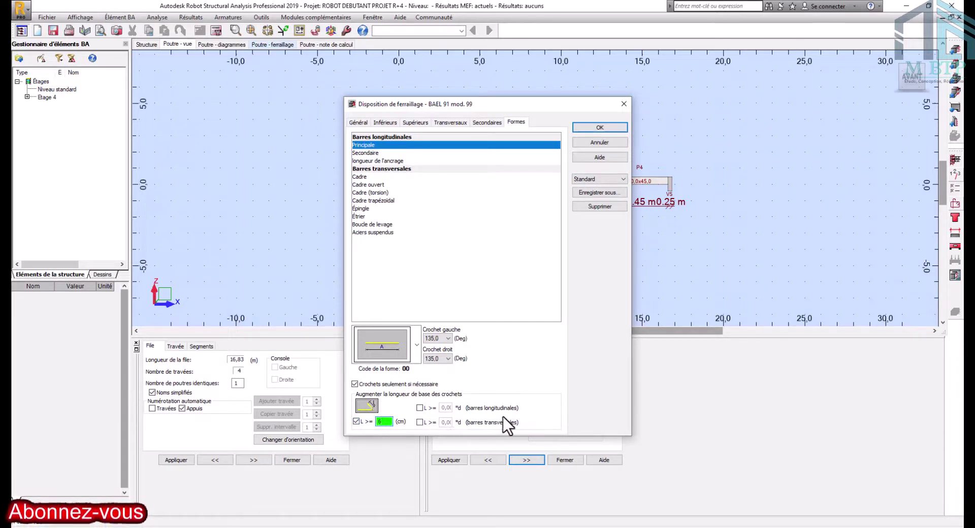
pyautogui.click(599, 129)
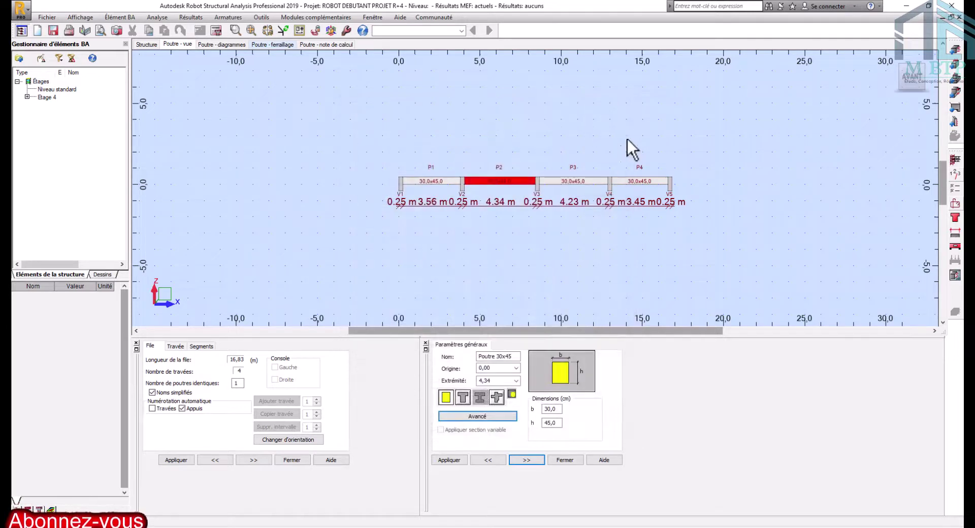
# Calculate the beam's reinforcement with drawings generated for the calculated elements.
pyautogui.click(216, 30)
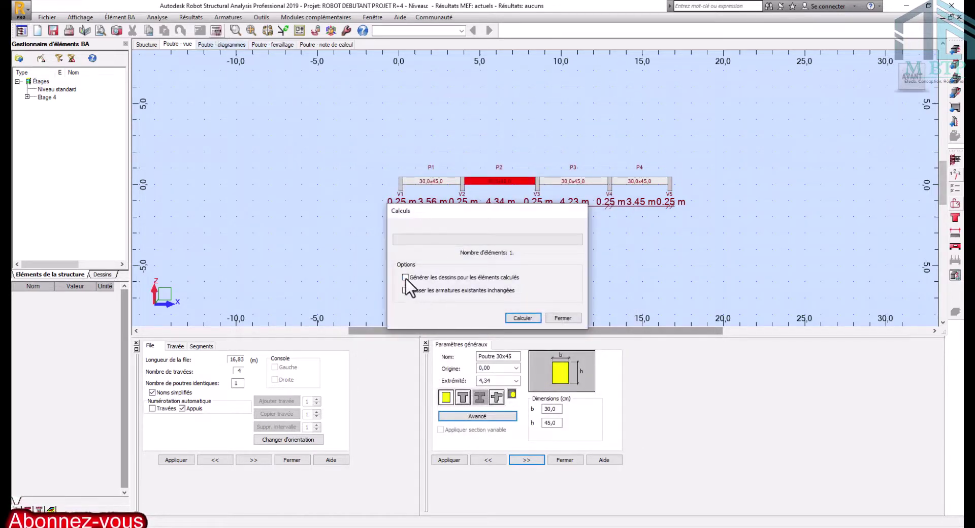
pyautogui.click(522, 318)
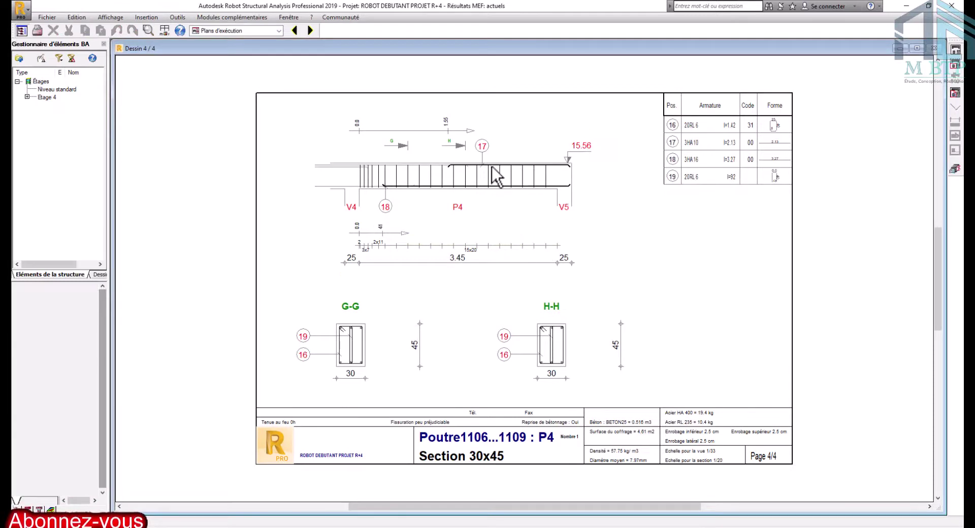
# Examine the execution drawing of span P4 and go back through the drawings to span P1.
pyautogui.scroll(1, 492, 166)
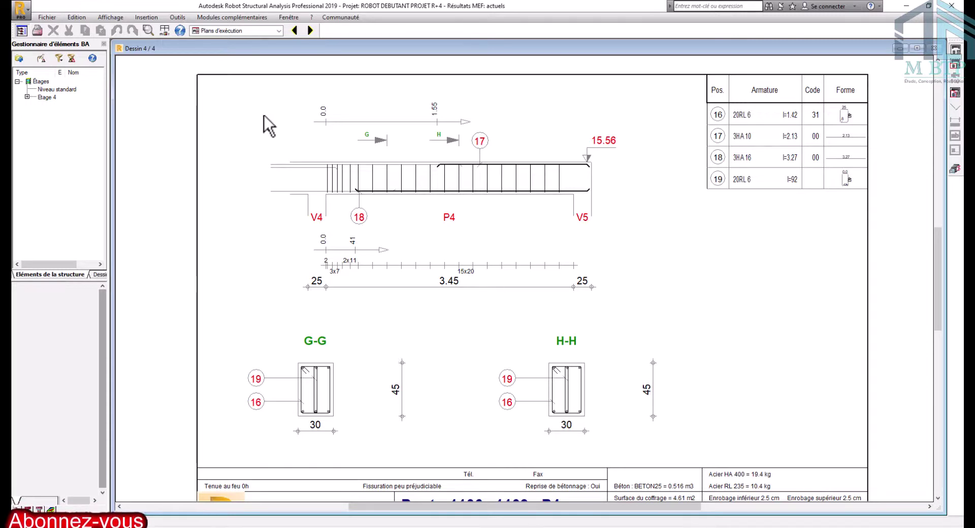
pyautogui.click(295, 31)
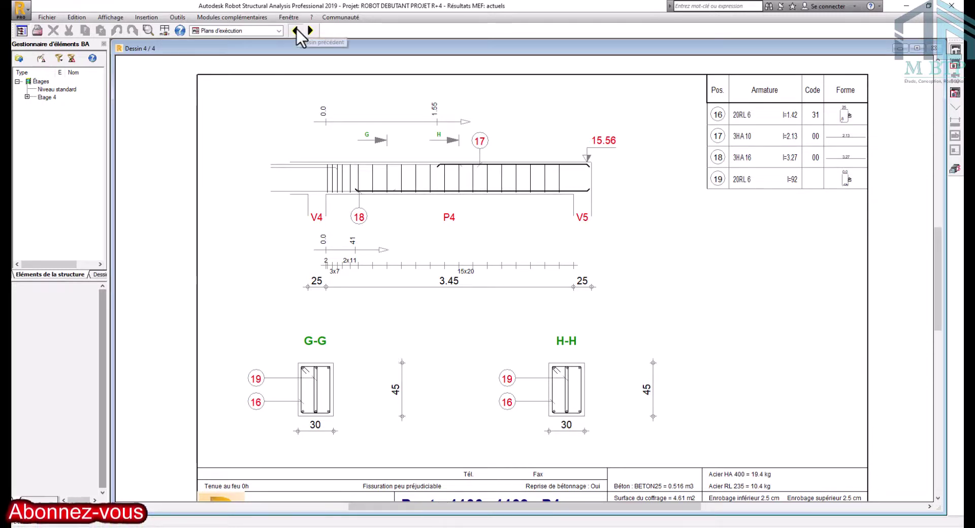
pyautogui.click(294, 31)
pyautogui.click(295, 31)
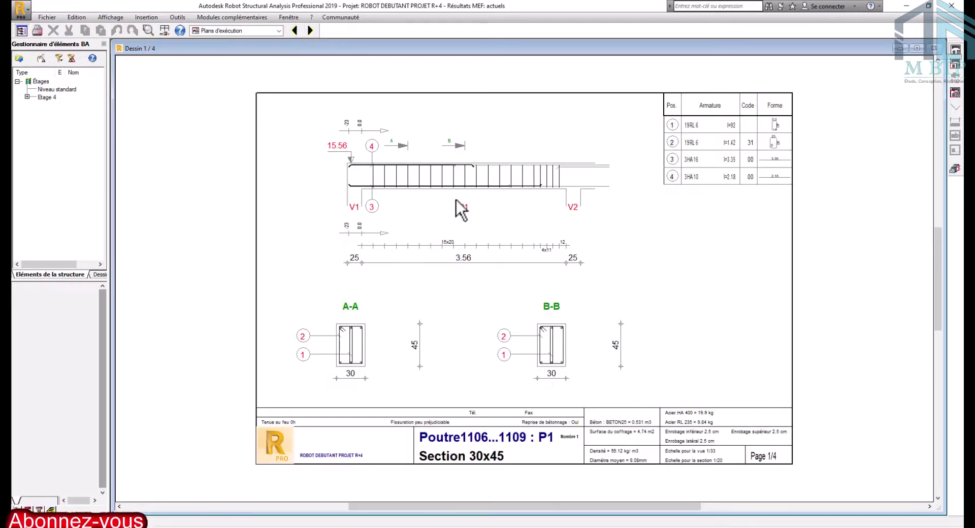